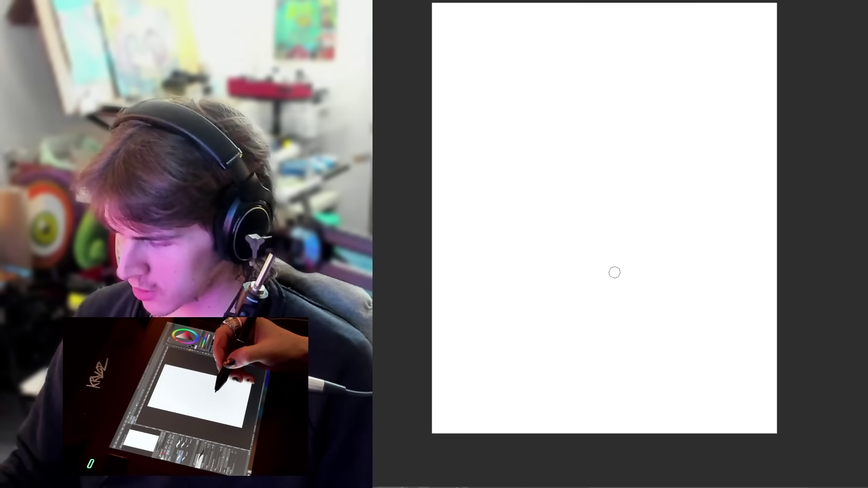
# Draw a thick black test stroke, a trash can sketch and 'DELETE?' lettering beside it
pyautogui.moveTo(549, 283); pyautogui.dragTo(603, 134)
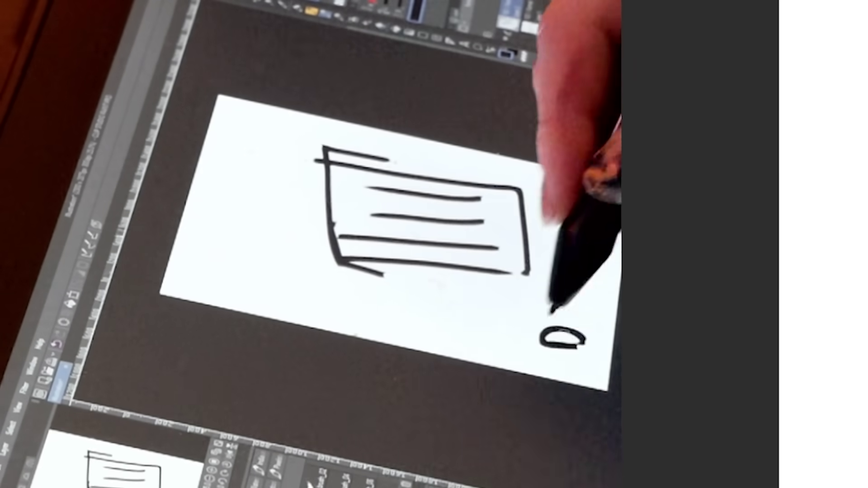
pyautogui.moveTo(495, 363); pyautogui.dragTo(590, 397)
pyautogui.moveTo(597, 366); pyautogui.dragTo(685, 355)
pyautogui.click(679, 393)
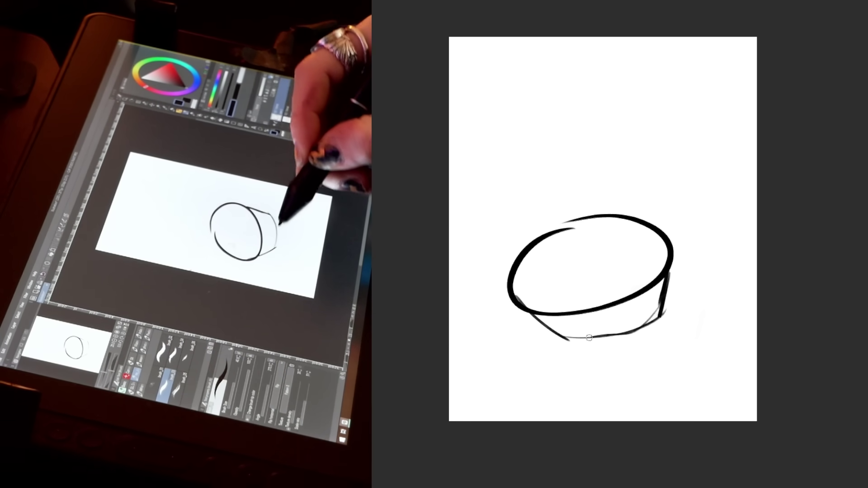
# Redraw the long horizontal table line and try an inner plate curve, undoing it
pyautogui.moveTo(661, 234); pyautogui.dragTo(543, 308)
pyautogui.moveTo(455, 212); pyautogui.dragTo(757, 208)
pyautogui.hotkey('ctrl', 'z')
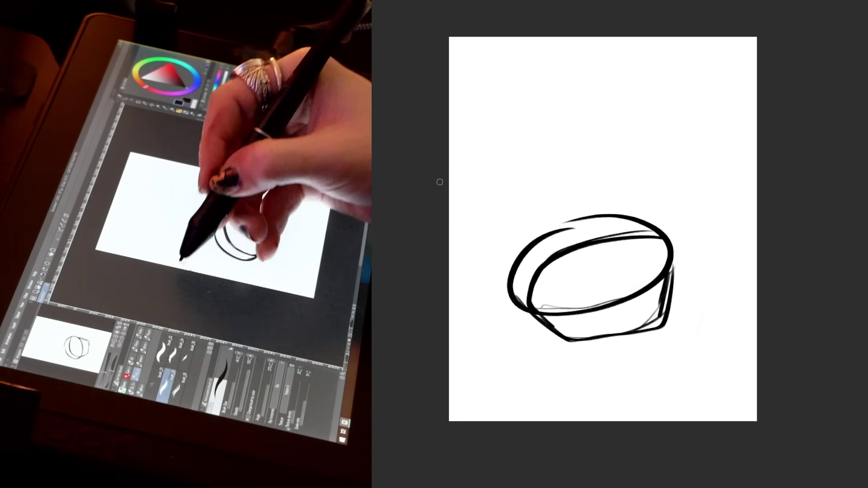
pyautogui.moveTo(449, 182); pyautogui.dragTo(864, 165)
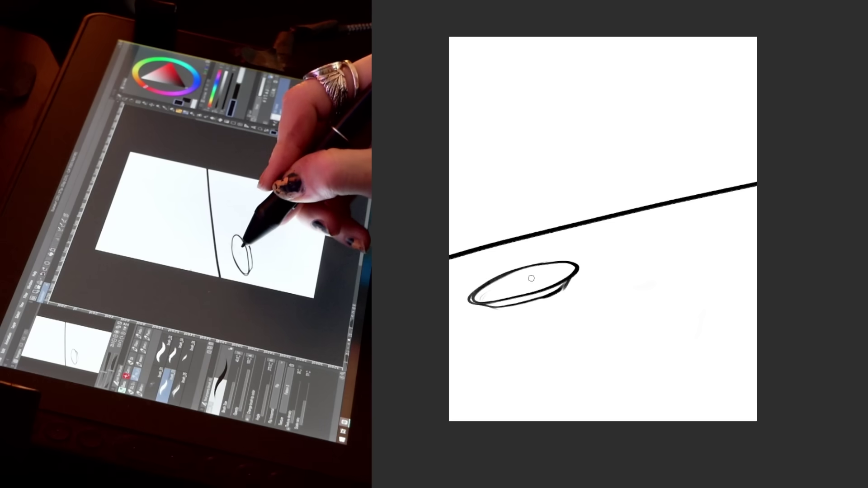
pyautogui.moveTo(531, 278); pyautogui.dragTo(492, 295)
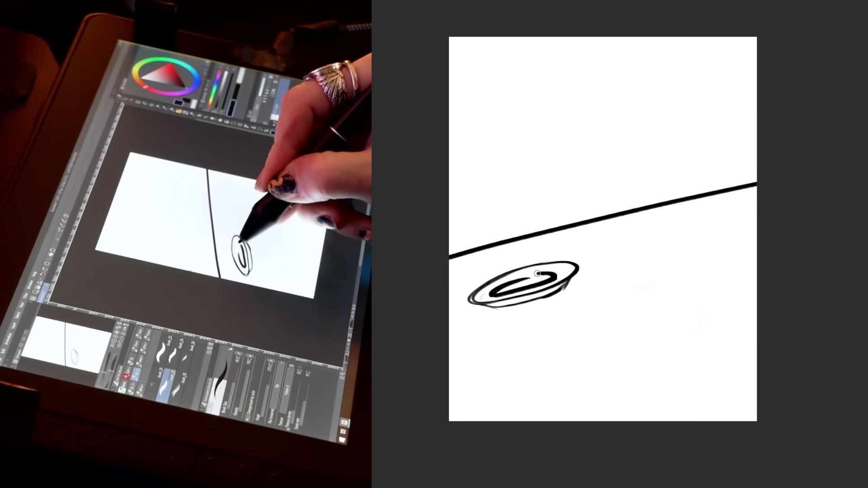
pyautogui.hotkey('ctrl', 'z')
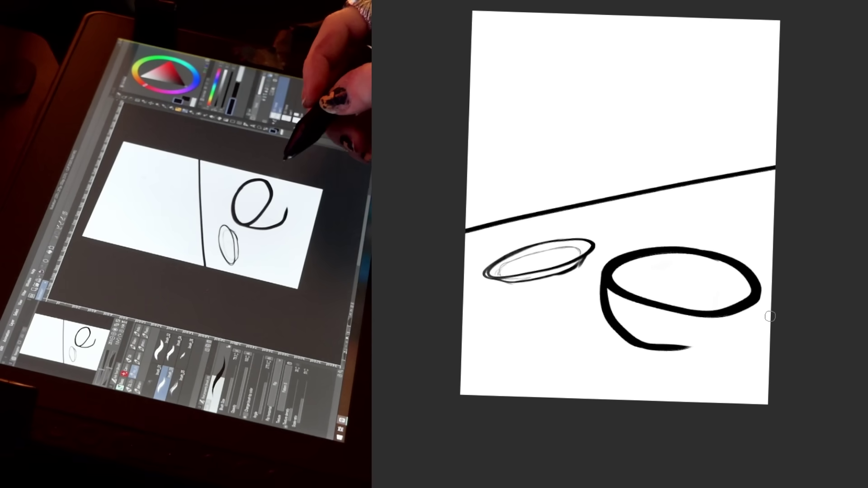
# Sketch the bowl's right side and rotate the canvas about 60 degrees
pyautogui.hotkey('ctrl', 'z')
pyautogui.moveTo(741, 333); pyautogui.dragTo(757, 300)
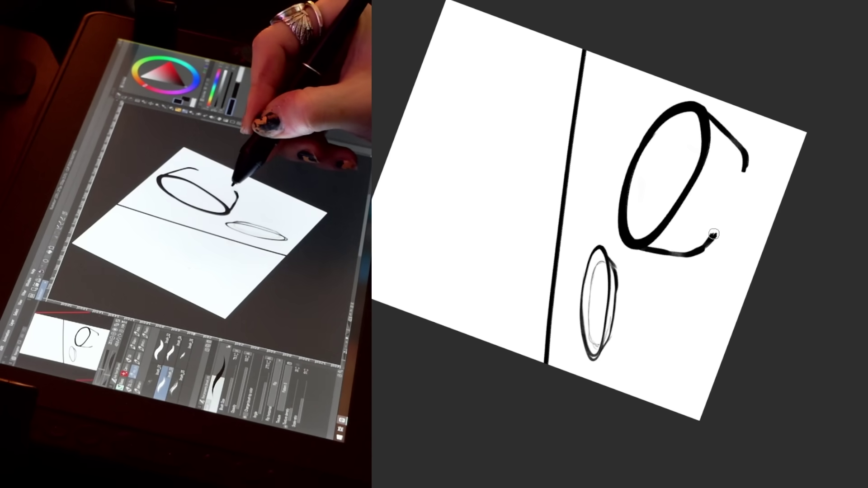
pyautogui.moveTo(746, 171); pyautogui.dragTo(705, 248)
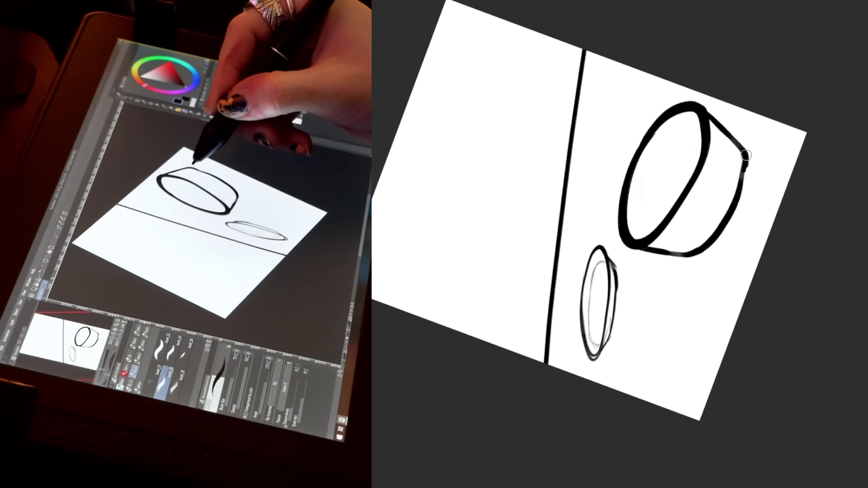
pyautogui.moveTo(745, 155)
pyautogui.mouseDown()
pyautogui.moveTo(742, 349)
pyautogui.moveTo(719, 355)
pyautogui.mouseUp()
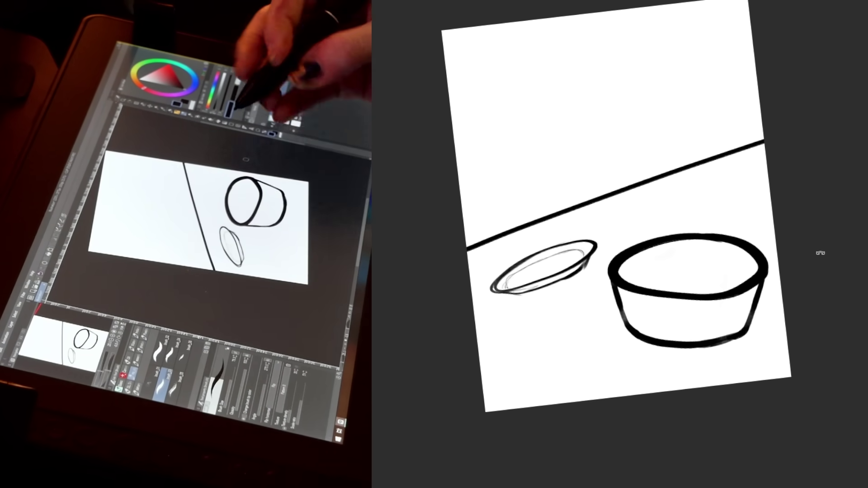
pyautogui.click(791, 287)
pyautogui.moveTo(801, 310); pyautogui.dragTo(760, 67)
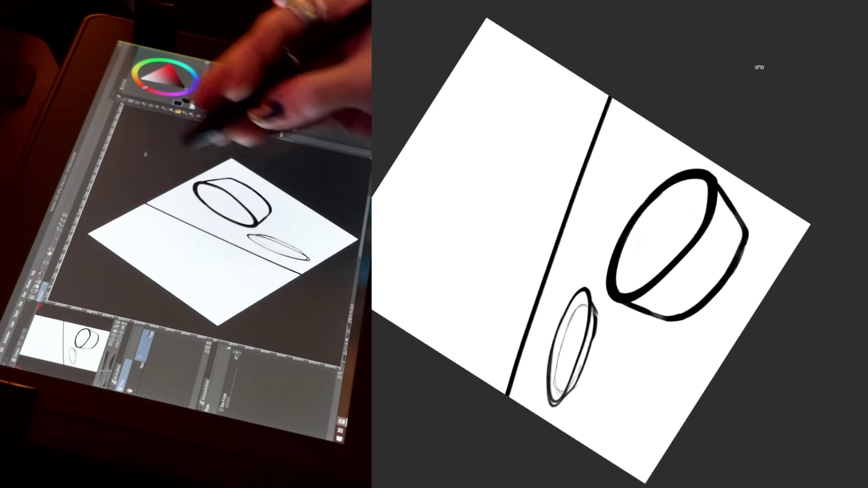
pyautogui.click(197, 102)
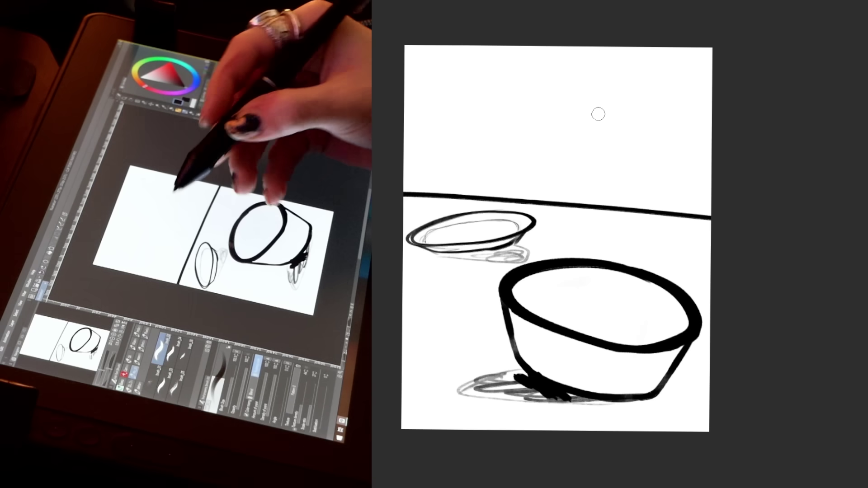
# Draw four thin grey diagonal strokes along the table line
pyautogui.moveTo(565, 210); pyautogui.dragTo(549, 243)
pyautogui.moveTo(600, 212); pyautogui.dragTo(589, 240)
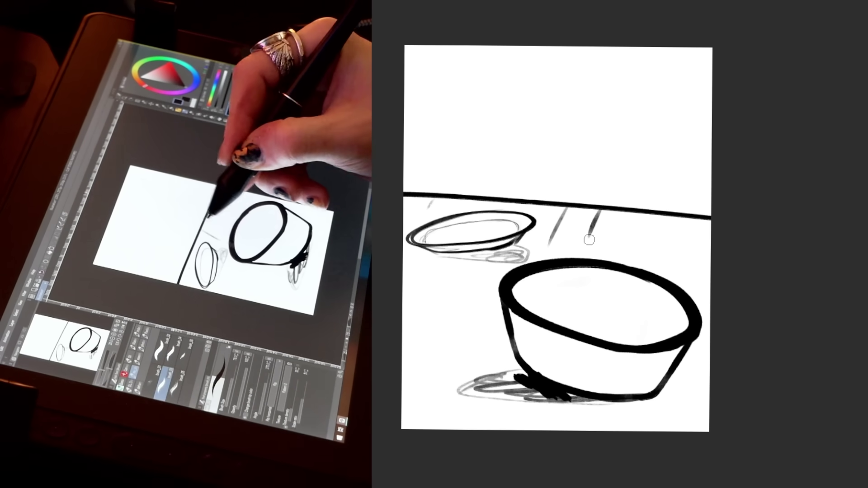
pyautogui.moveTo(636, 212); pyautogui.dragTo(629, 243)
pyautogui.moveTo(674, 216); pyautogui.dragTo(670, 243)
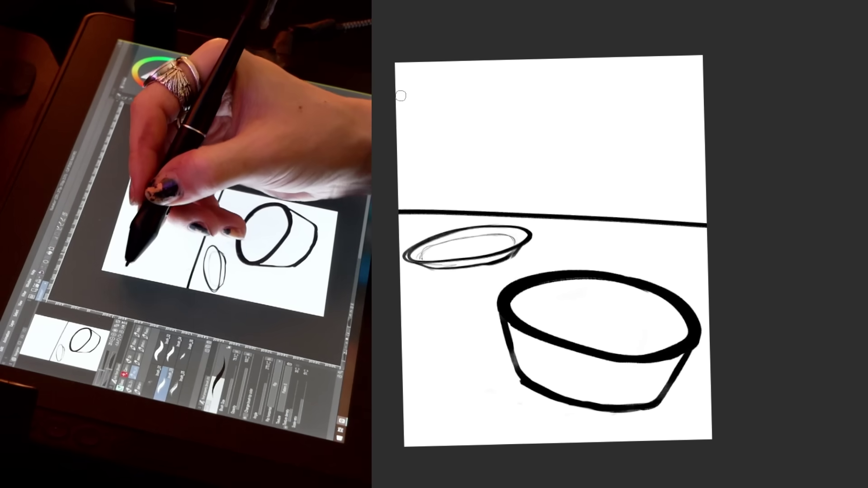
# Try an L-shaped stroke and a squiggle near the table line, undoing each
pyautogui.moveTo(396, 95)
pyautogui.mouseDown()
pyautogui.moveTo(502, 102)
pyautogui.moveTo(506, 196)
pyautogui.mouseUp()
pyautogui.hotkey('ctrl', 'z')
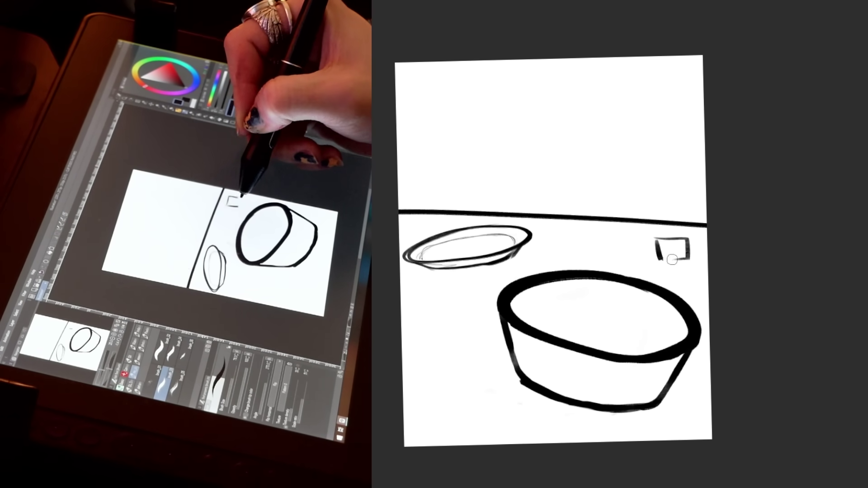
pyautogui.hotkey('ctrl', 'z')
pyautogui.moveTo(562, 233); pyautogui.dragTo(640, 245)
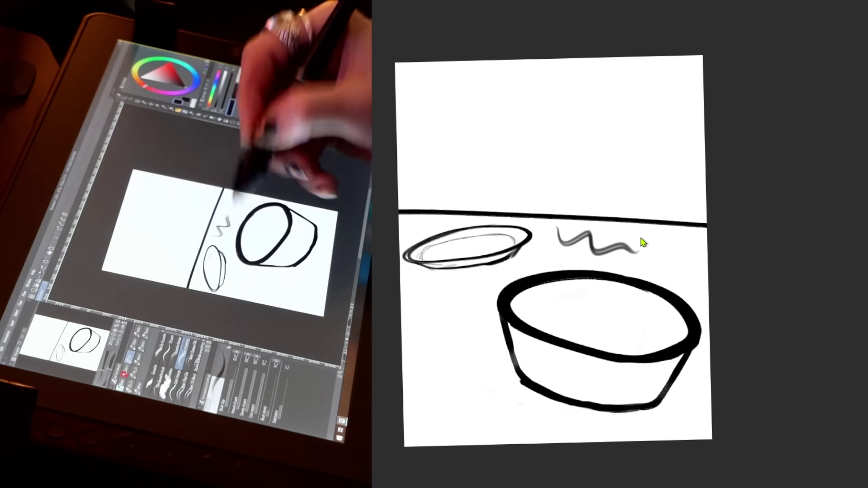
pyautogui.hotkey('ctrl', 'z')
# Sketch two wavy strokes pouring down into the bowl, topped with a small curl
pyautogui.moveTo(642, 107); pyautogui.dragTo(622, 221)
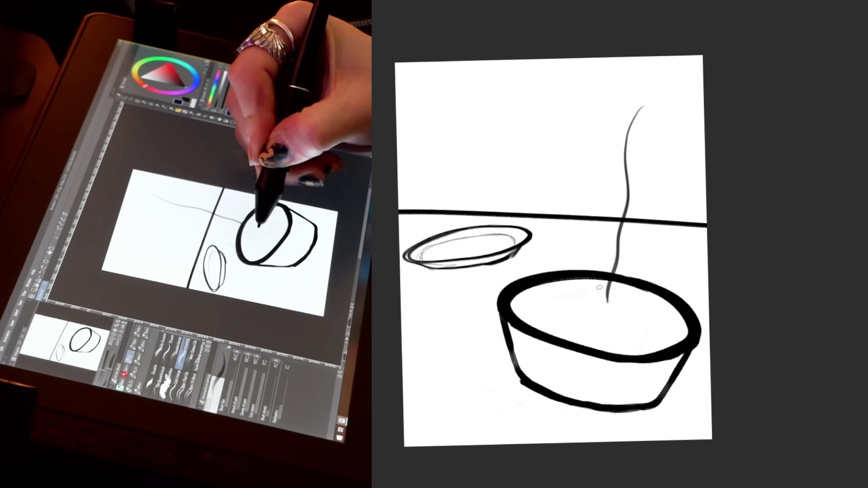
pyautogui.moveTo(674, 108); pyautogui.dragTo(636, 309)
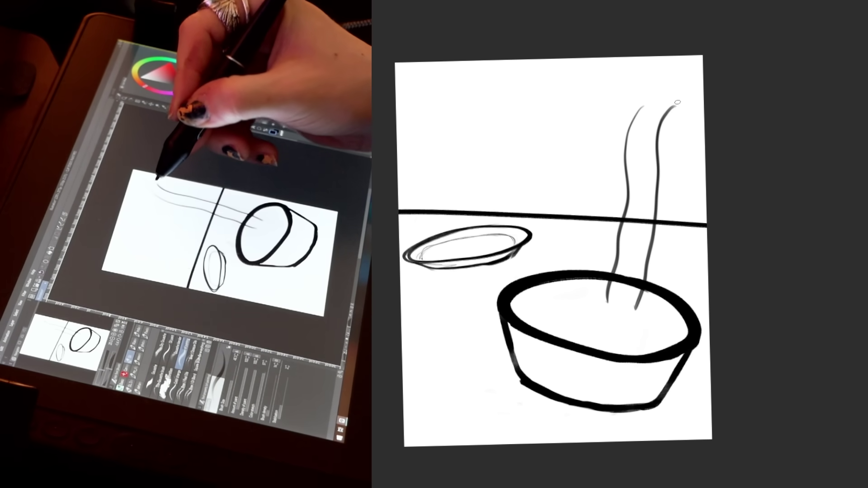
pyautogui.moveTo(648, 84); pyautogui.dragTo(671, 102)
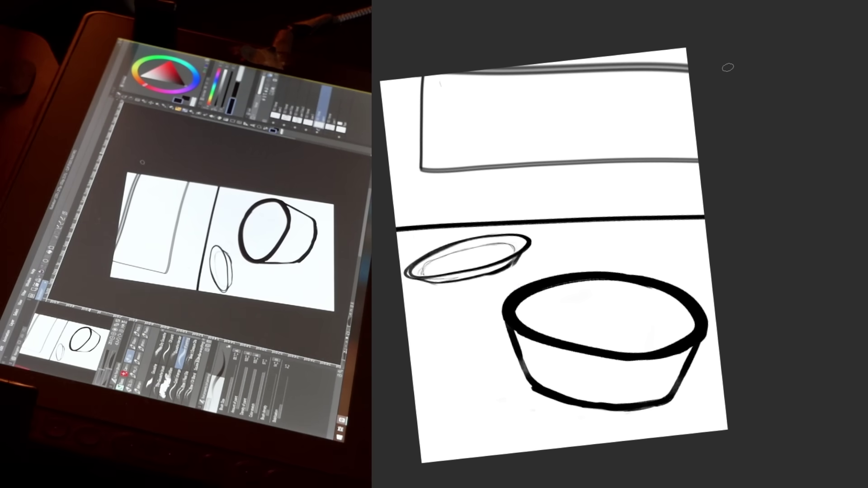
# Undo the wide top rectangle and sketch a tall open rectangle in its place
pyautogui.hotkey('ctrl', 'z')
pyautogui.moveTo(597, 219)
pyautogui.mouseDown()
pyautogui.moveTo(651, 125)
pyautogui.moveTo(661, 247)
pyautogui.mouseUp()
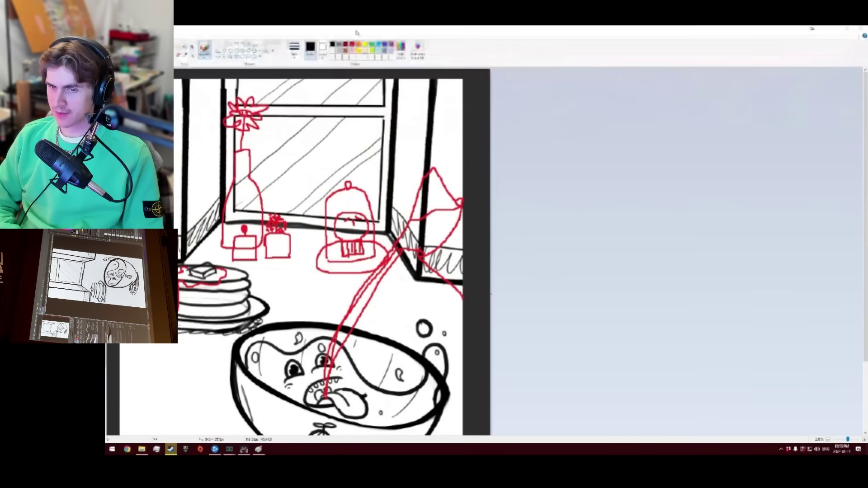
# Re-maximize the Paint window and undo the stray black stroke on the pancakes
pyautogui.moveTo(356, 31); pyautogui.dragTo(468, 60)
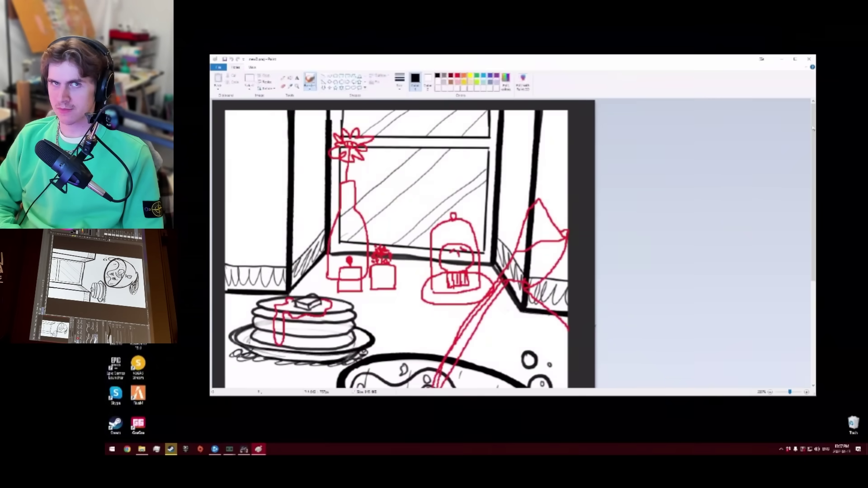
pyautogui.doubleClick(707, 64)
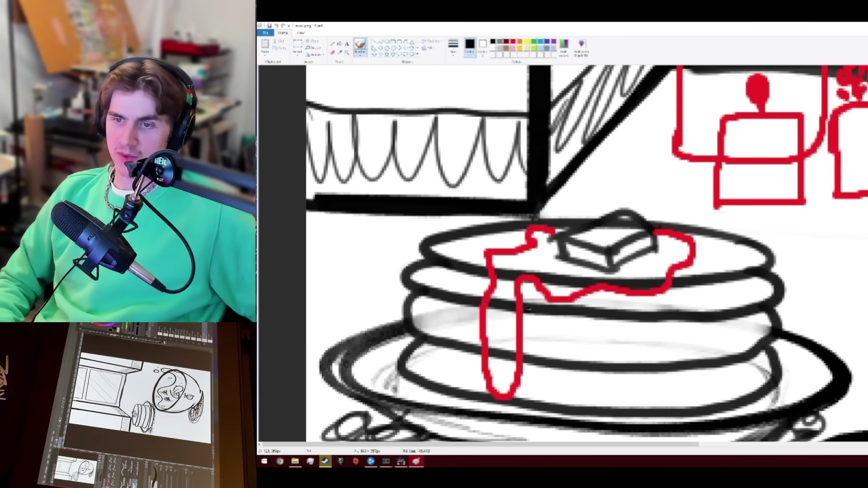
pyautogui.hotkey('ctrl', 'z')
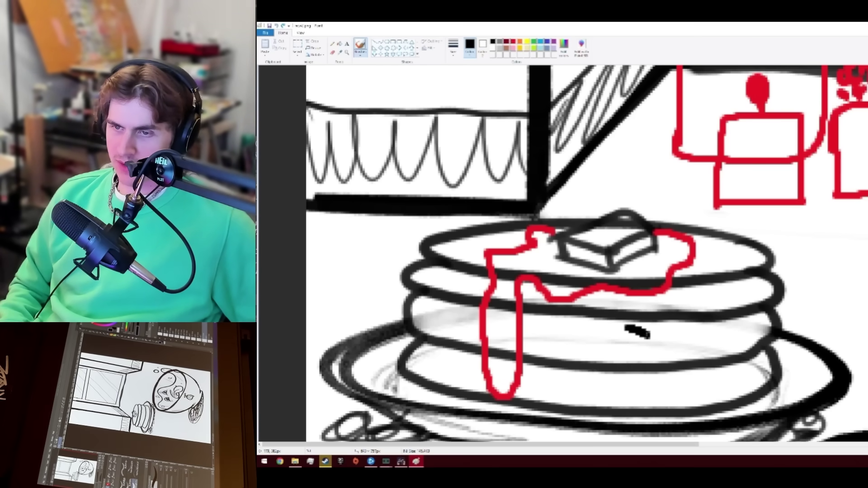
pyautogui.scroll(-3, 608, 341)
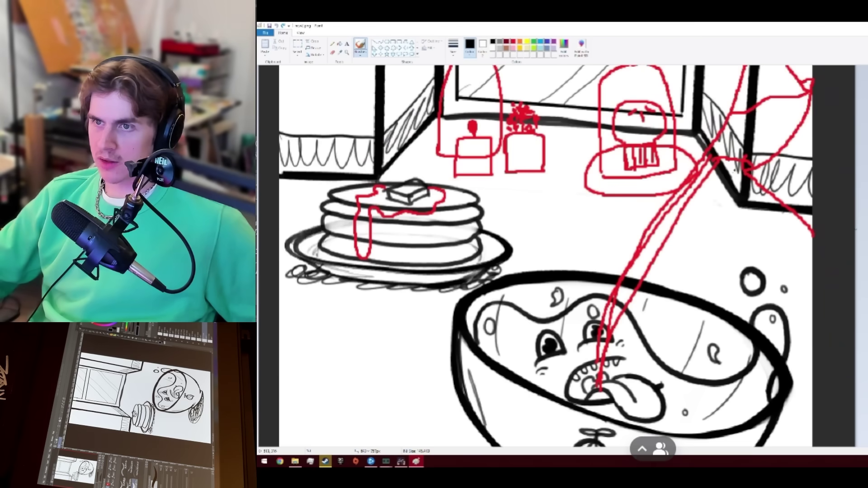
pyautogui.scroll(1, 608, 341)
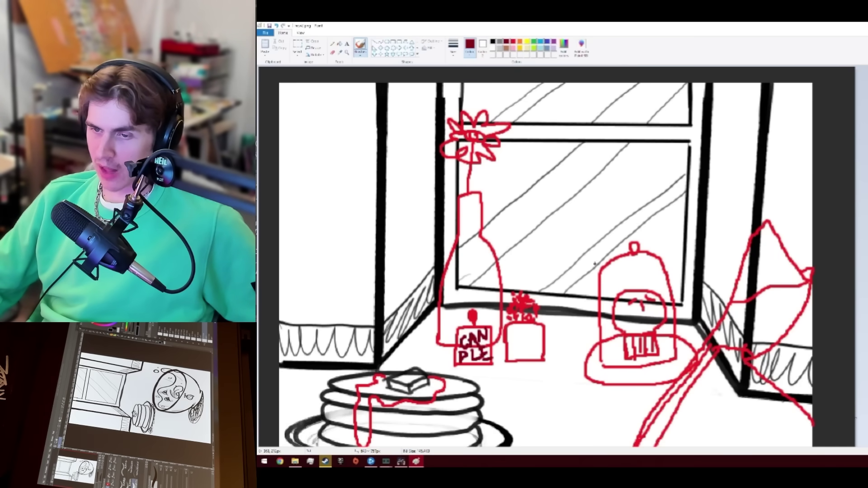
pyautogui.scroll(1, 470, 201)
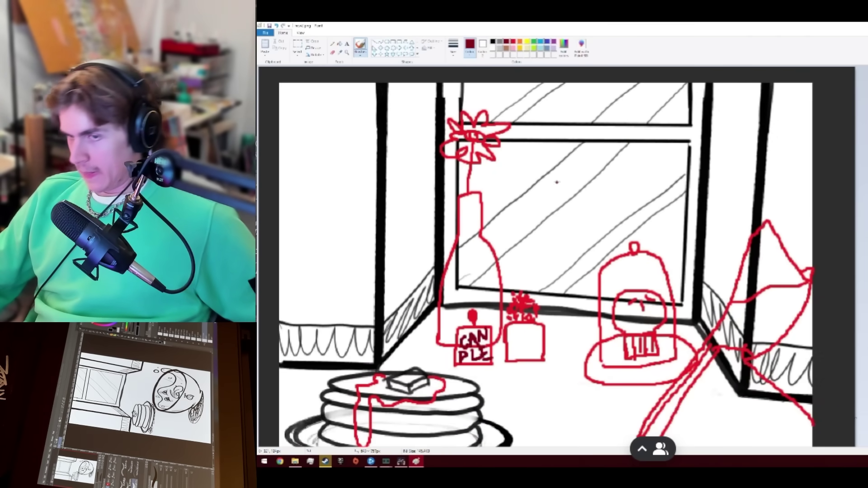
pyautogui.scroll(1, 556, 182)
pyautogui.hscroll(1, 531, 445)
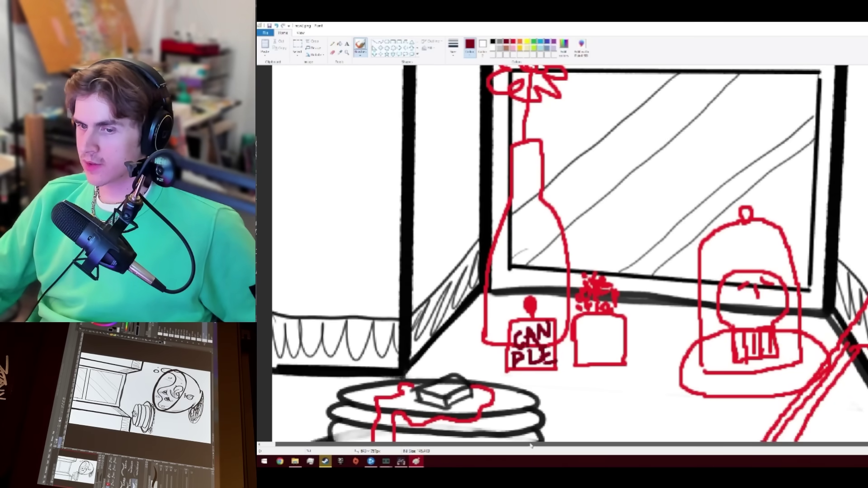
pyautogui.scroll(1, 570, 254)
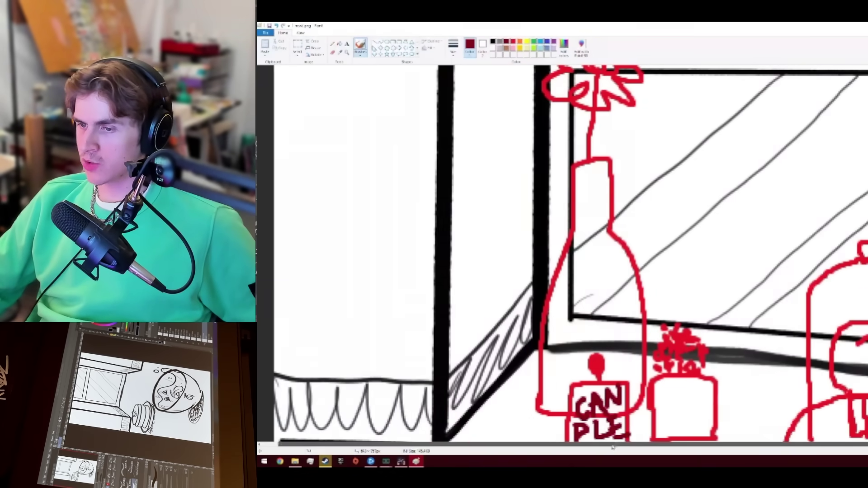
pyautogui.hscroll(3, 607, 449)
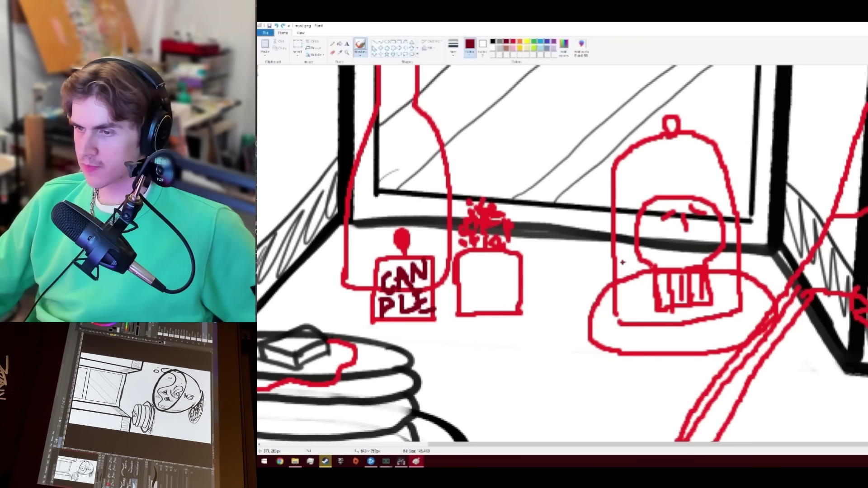
# Draw a small red oval next to the dish under the glass dome
pyautogui.moveTo(643, 291); pyautogui.dragTo(641, 289)
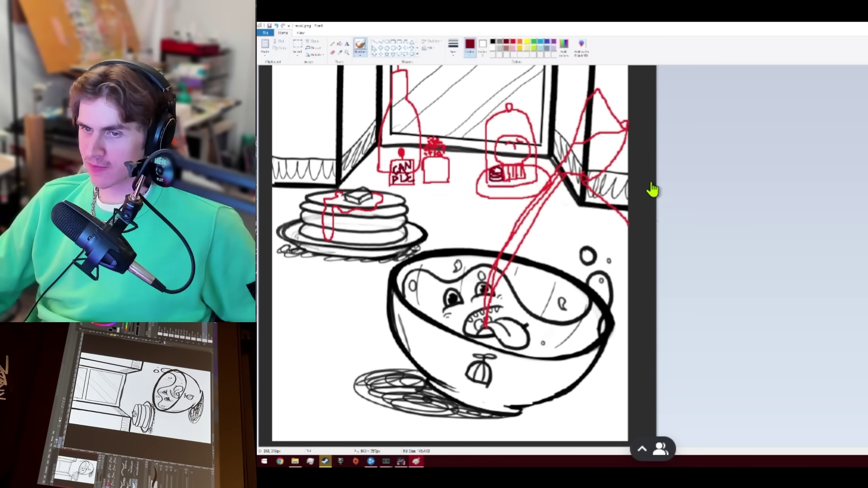
pyautogui.scroll(2, 775, 296)
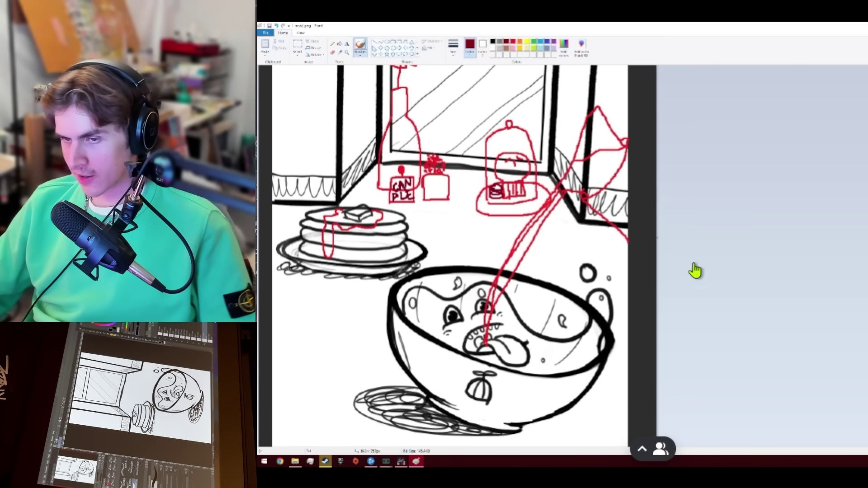
pyautogui.scroll(-2, 566, 430)
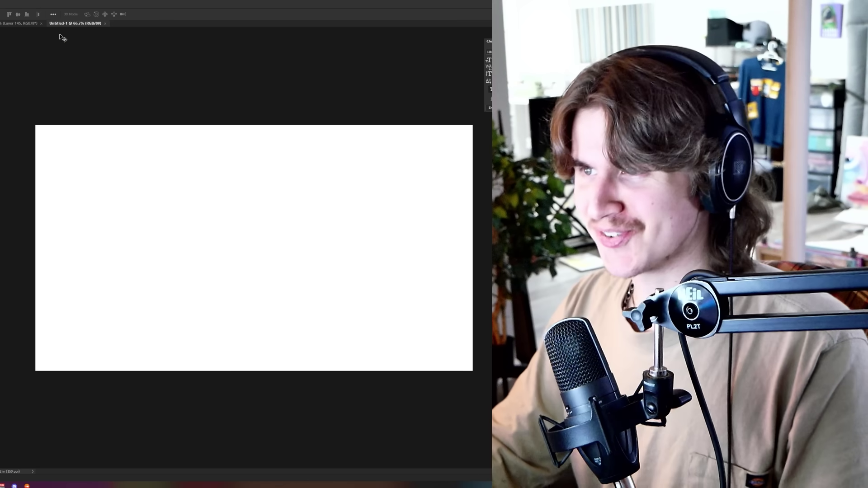
pyautogui.click(11, 24)
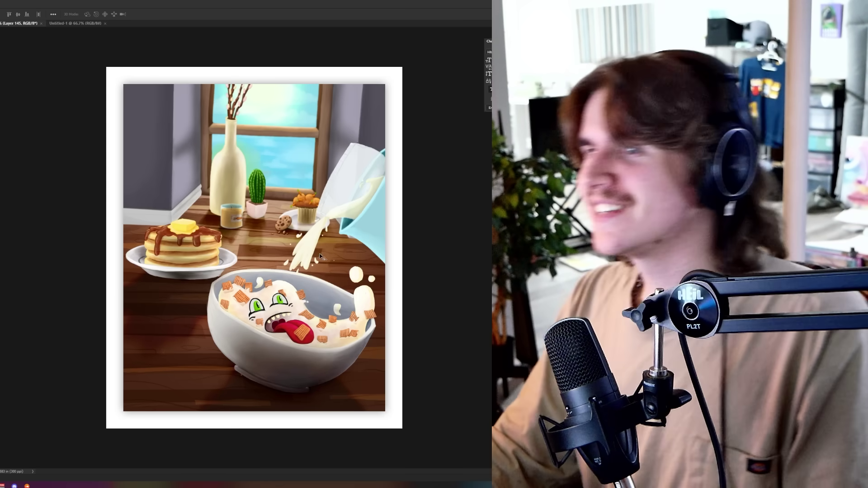
pyautogui.scroll(1, 296, 318)
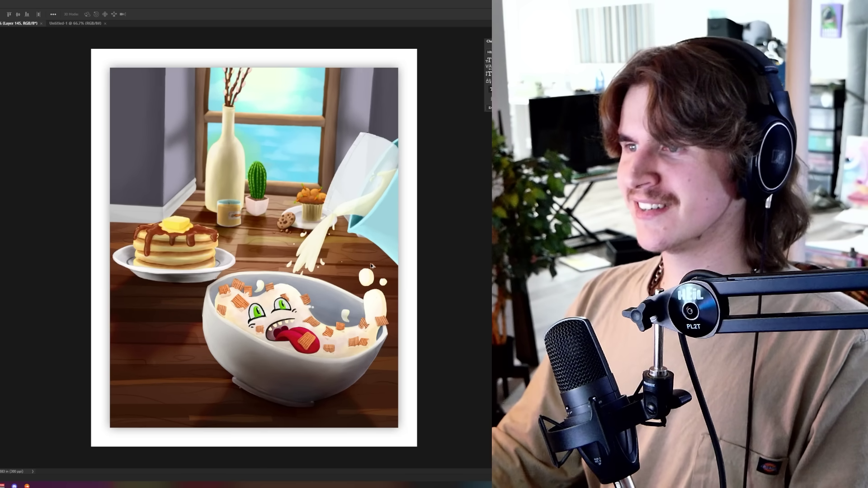
pyautogui.scroll(2, 348, 370)
pyautogui.scroll(1, 349, 371)
pyautogui.scroll(1, 306, 345)
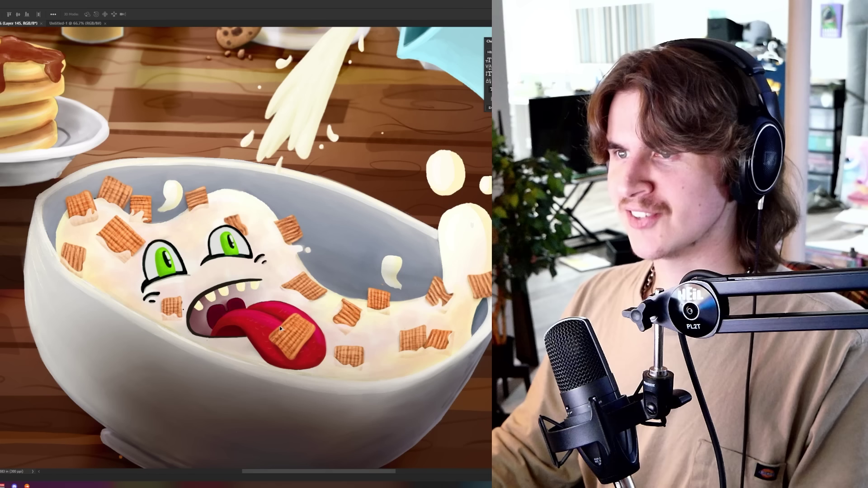
pyautogui.scroll(-1, 281, 329)
pyautogui.scroll(-1, 281, 328)
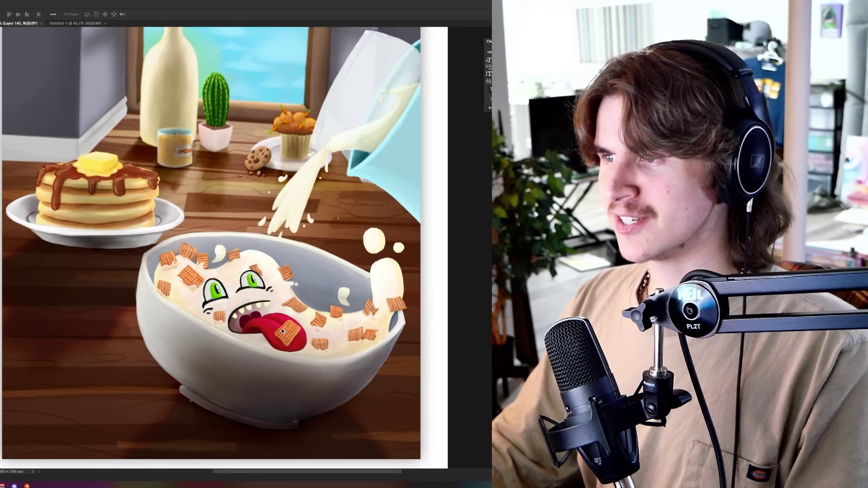
pyautogui.scroll(-1, 282, 331)
pyautogui.scroll(-1, 282, 330)
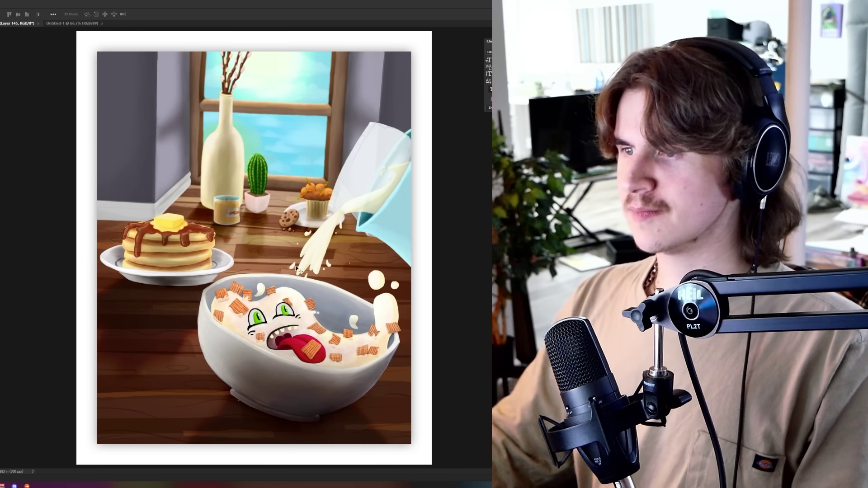
pyautogui.scroll(2, 235, 66)
pyautogui.scroll(3, 233, 75)
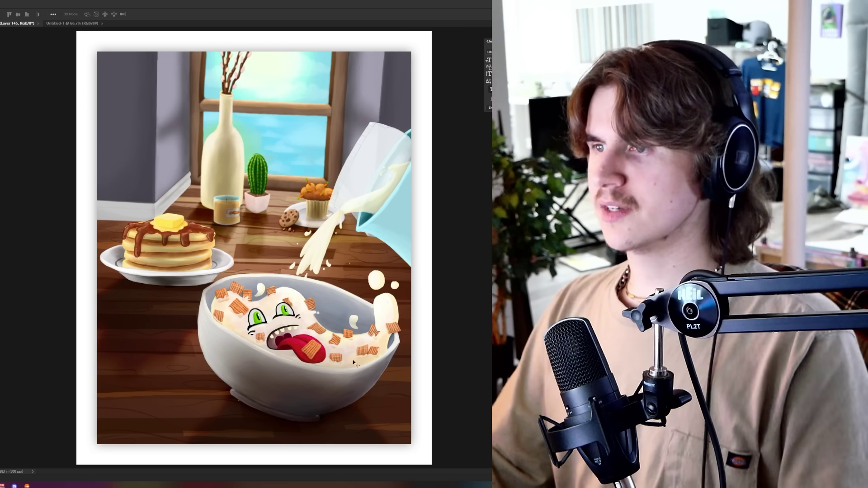
pyautogui.scroll(3, 320, 345)
pyautogui.scroll(2, 339, 356)
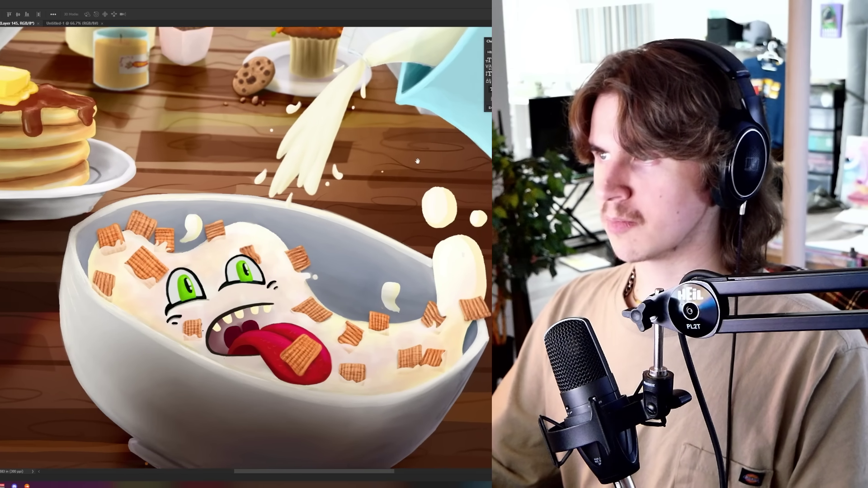
pyautogui.moveTo(392, 239); pyautogui.dragTo(291, 337)
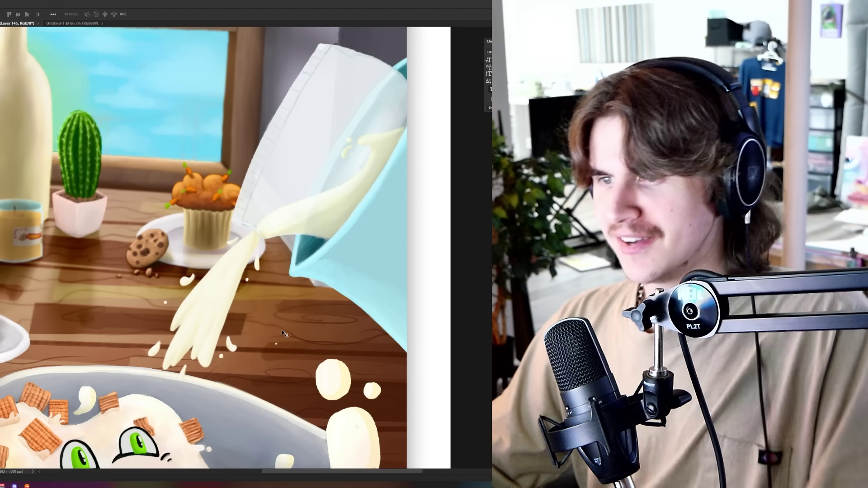
pyautogui.moveTo(271, 384); pyautogui.dragTo(325, 283)
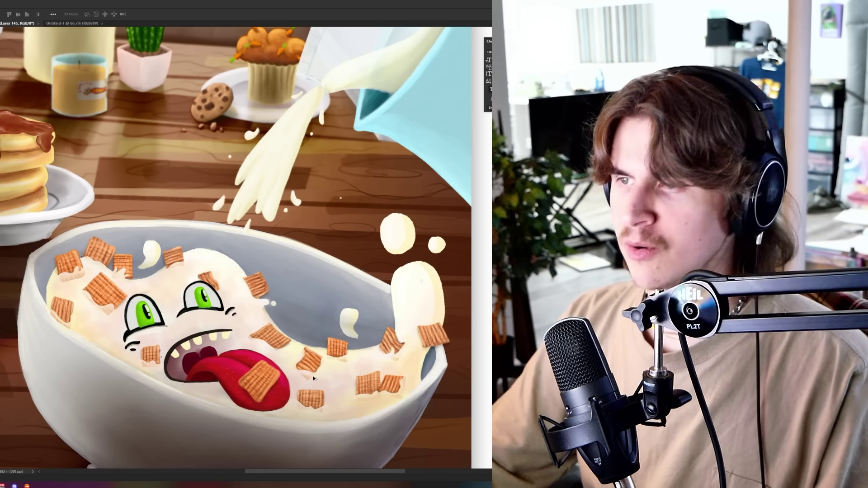
pyautogui.scroll(3, 214, 258)
pyautogui.scroll(2, 215, 258)
pyautogui.moveTo(215, 258); pyautogui.dragTo(237, 260)
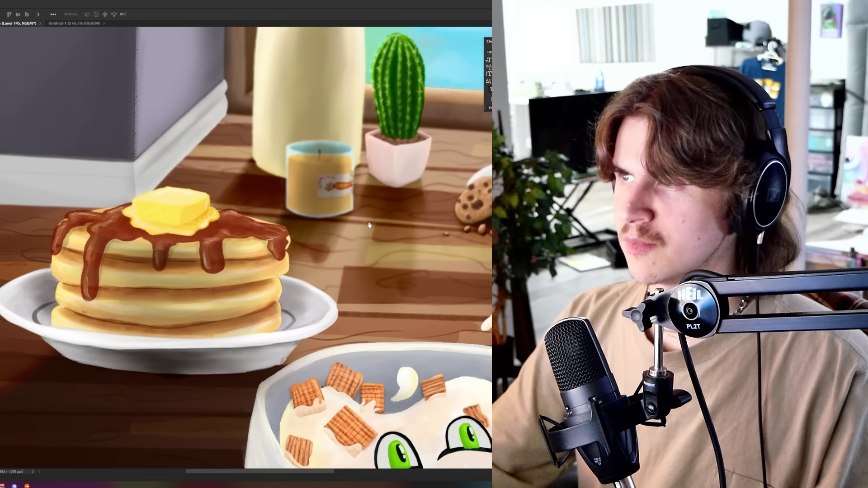
pyautogui.moveTo(374, 217); pyautogui.dragTo(370, 266)
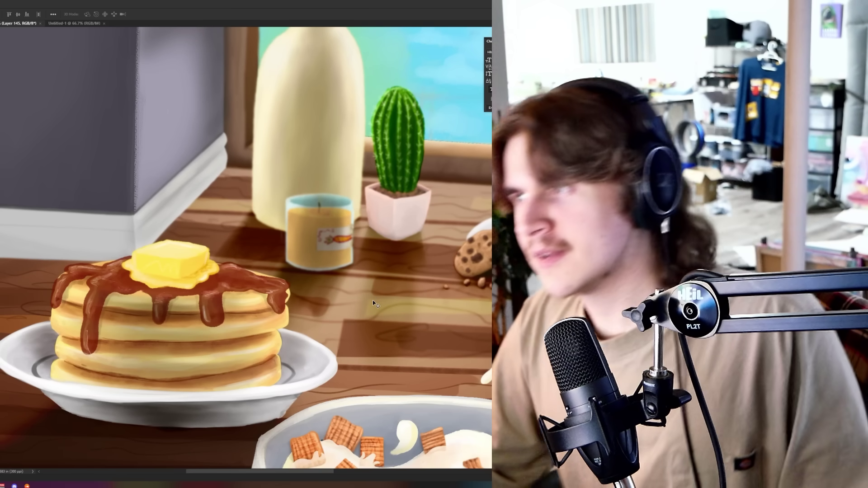
pyautogui.moveTo(373, 301); pyautogui.dragTo(149, 301)
pyautogui.moveTo(153, 196); pyautogui.dragTo(134, 209)
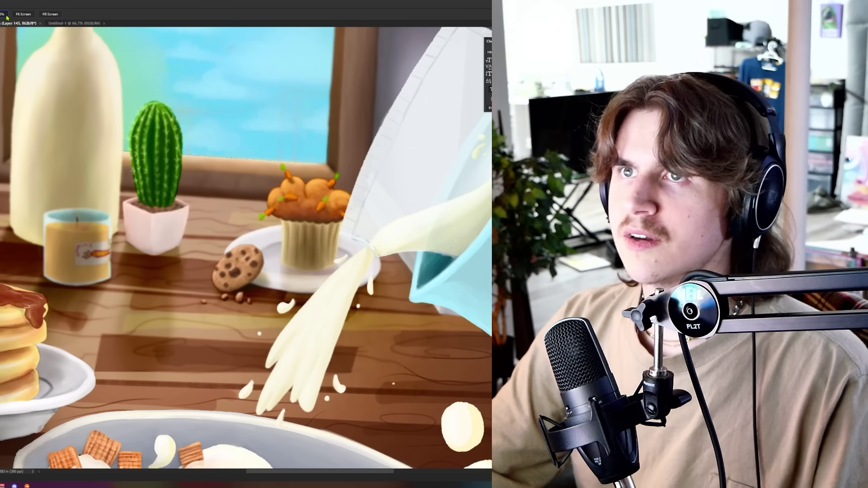
pyautogui.moveTo(332, 445)
pyautogui.mouseDown()
pyautogui.moveTo(387, 279)
pyautogui.moveTo(345, 227)
pyautogui.moveTo(301, 214)
pyautogui.mouseUp()
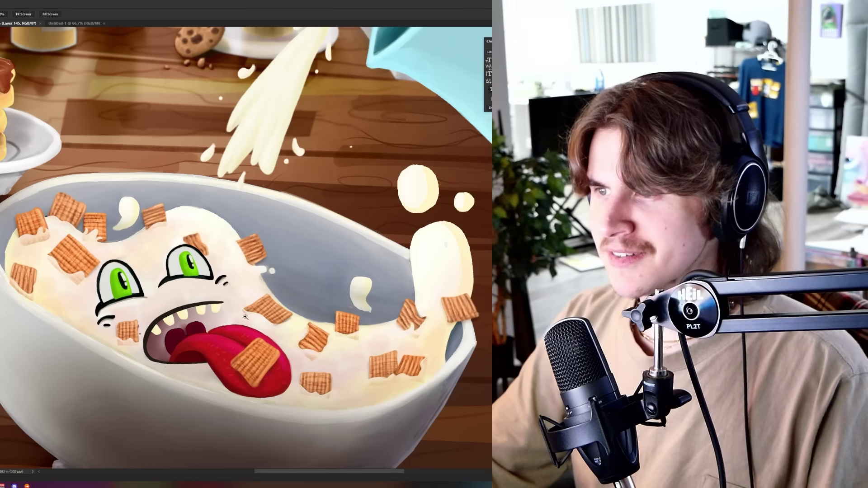
pyautogui.moveTo(246, 317)
pyautogui.mouseDown()
pyautogui.moveTo(286, 345)
pyautogui.moveTo(404, 294)
pyautogui.mouseUp()
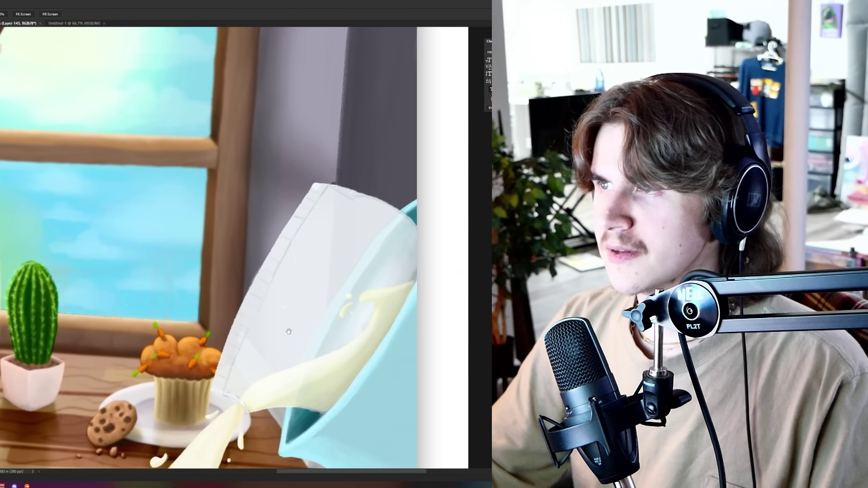
pyautogui.moveTo(289, 332); pyautogui.dragTo(336, 327)
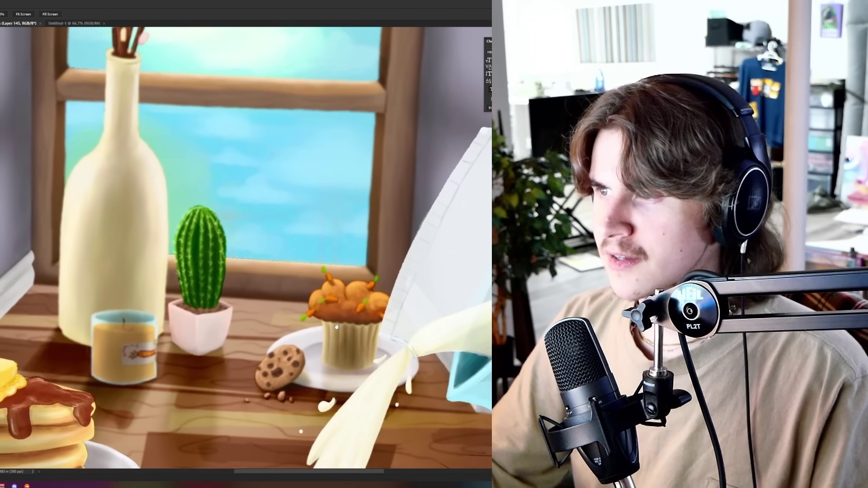
pyautogui.scroll(-1, 336, 328)
pyautogui.scroll(-1, 339, 328)
pyautogui.scroll(-1, 346, 329)
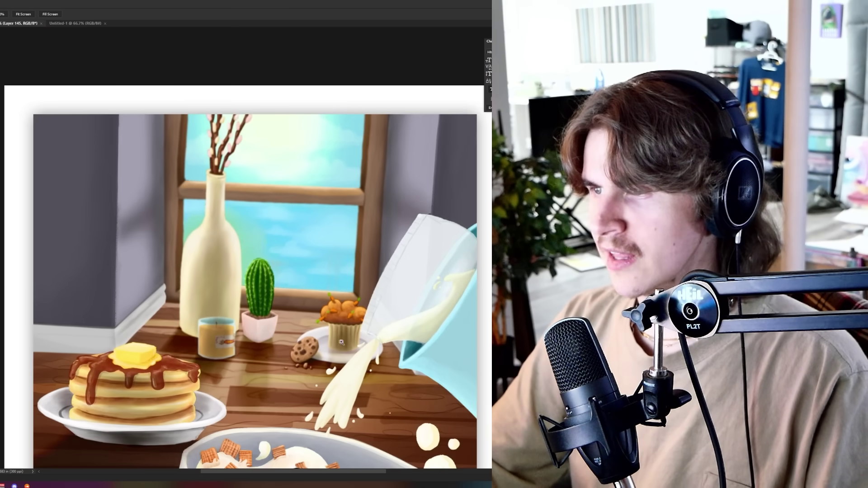
pyautogui.scroll(-1, 354, 330)
pyautogui.scroll(-1, 355, 331)
pyautogui.scroll(-1, 350, 324)
pyautogui.scroll(-1, 345, 315)
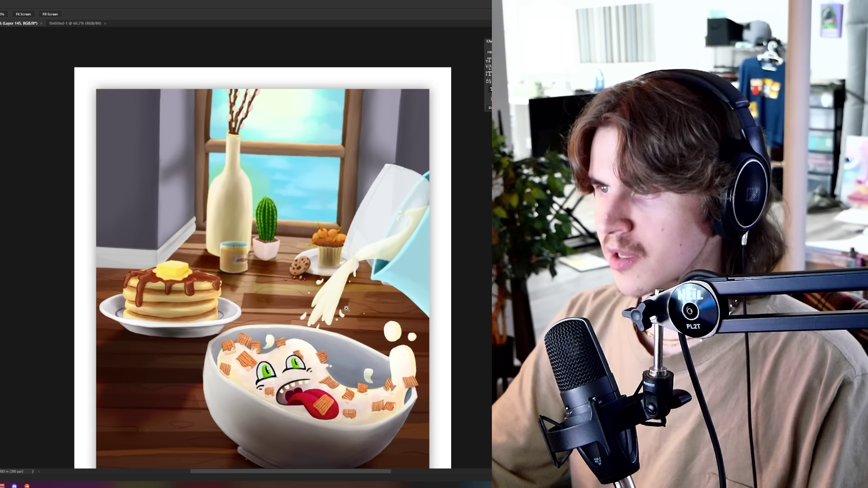
pyautogui.scroll(-1, 341, 306)
pyautogui.moveTo(340, 307); pyautogui.dragTo(316, 268)
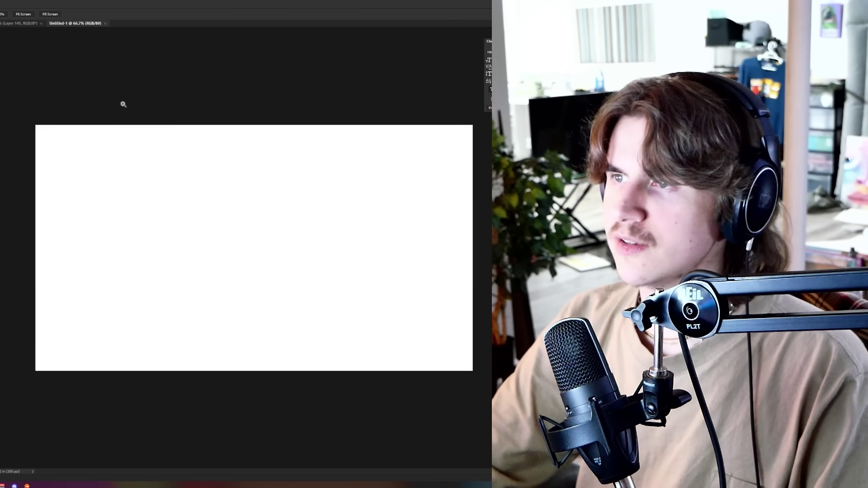
# Select the Hand tool and bring the cereal-bowl illustration tab back to the front
pyautogui.press('h')
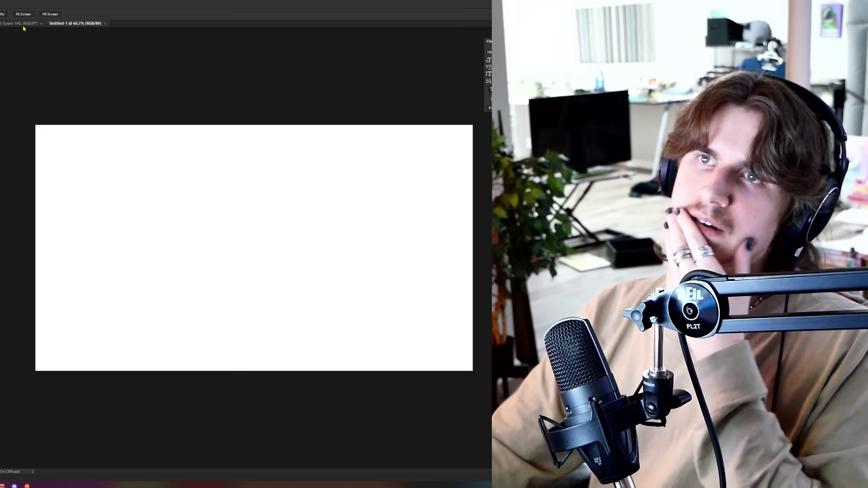
pyautogui.click(22, 24)
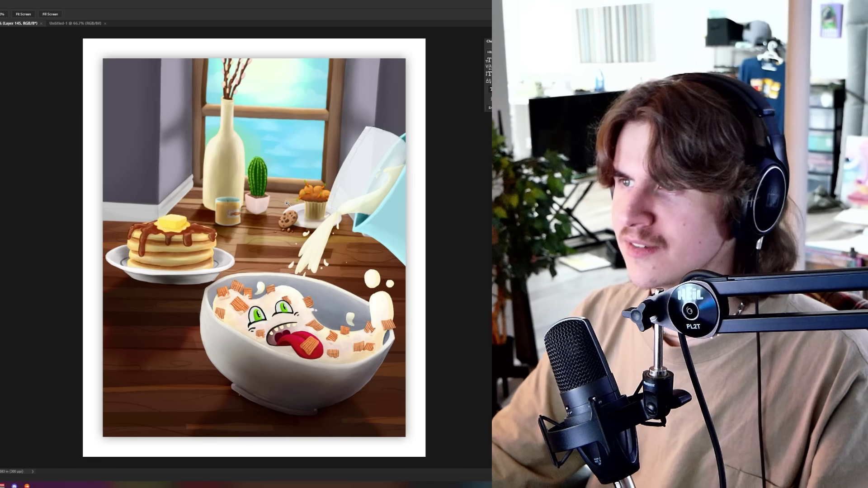
pyautogui.scroll(1, 257, 224)
pyautogui.scroll(-1, 275, 268)
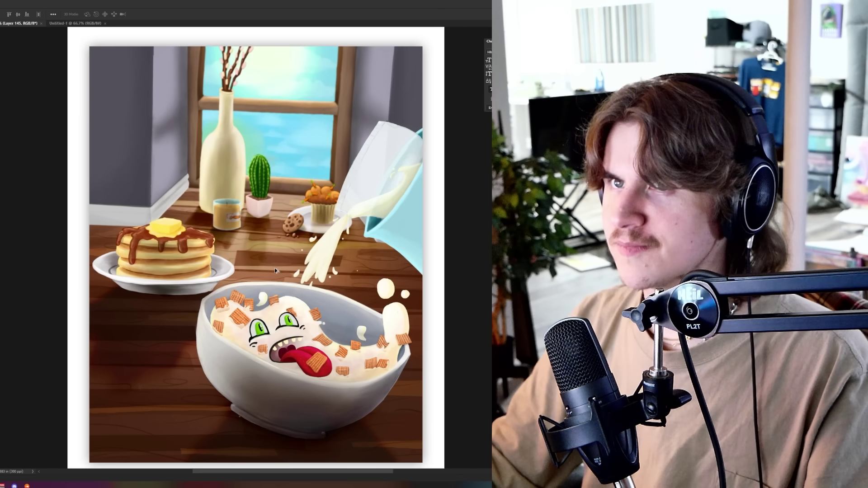
pyautogui.scroll(-1, 274, 268)
pyautogui.scroll(-1, 300, 270)
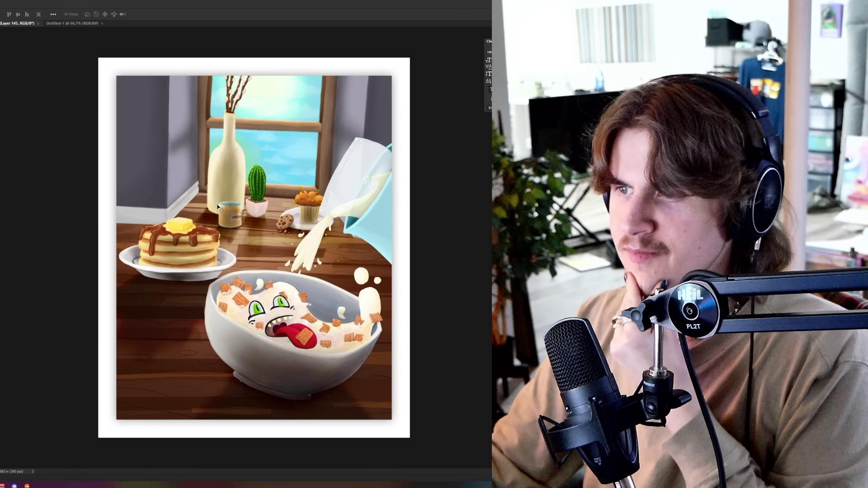
pyautogui.press('z')
pyautogui.scroll(5, 127, 291)
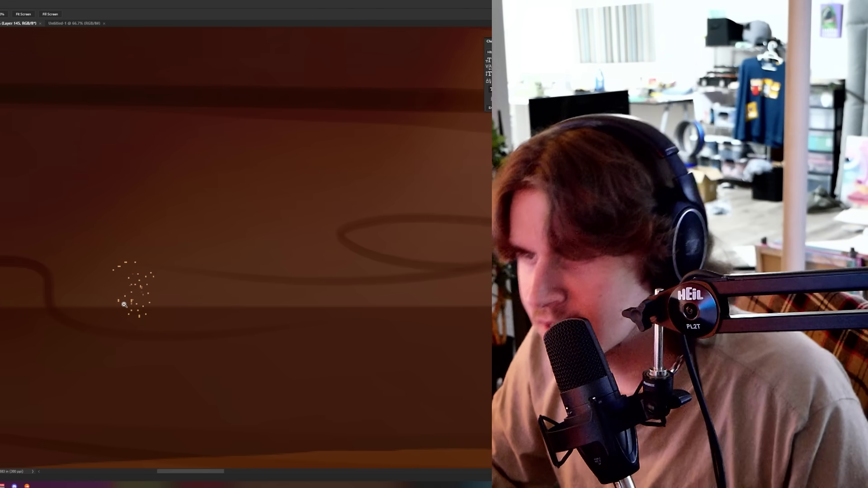
pyautogui.scroll(-2, 122, 296)
pyautogui.scroll(-2, 116, 290)
pyautogui.scroll(-4, 117, 290)
pyautogui.scroll(-2, 116, 290)
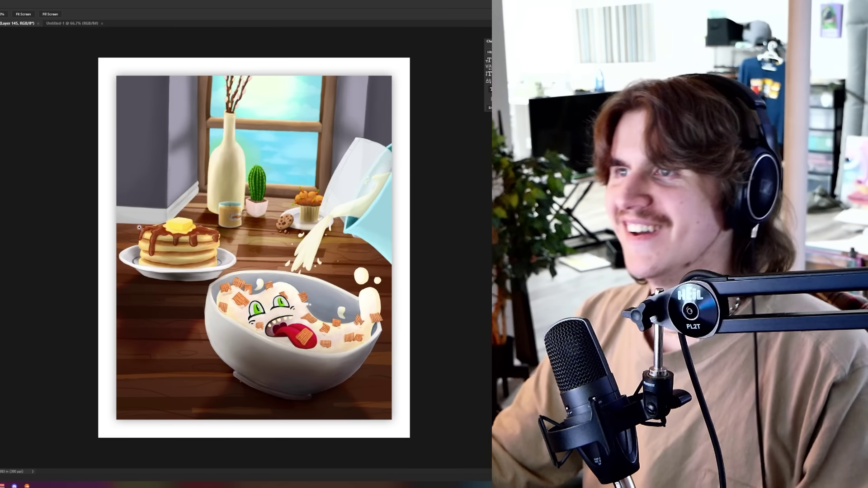
pyautogui.scroll(4, 204, 357)
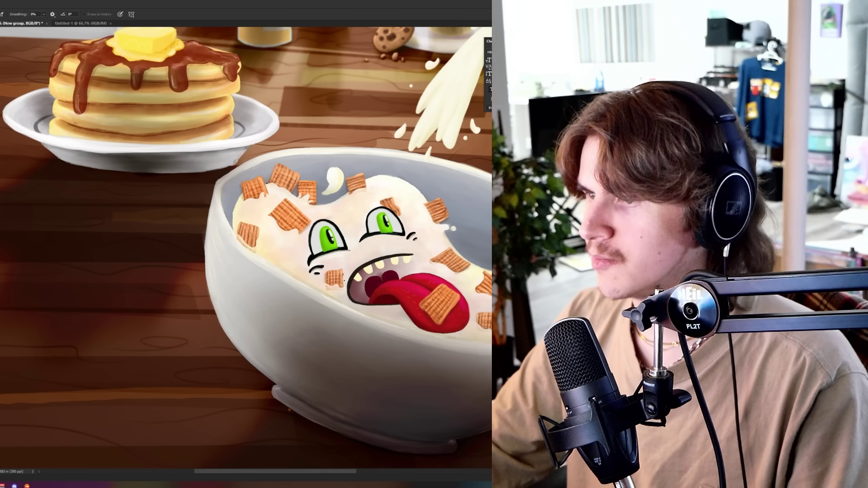
pyautogui.scroll(-5, 242, 316)
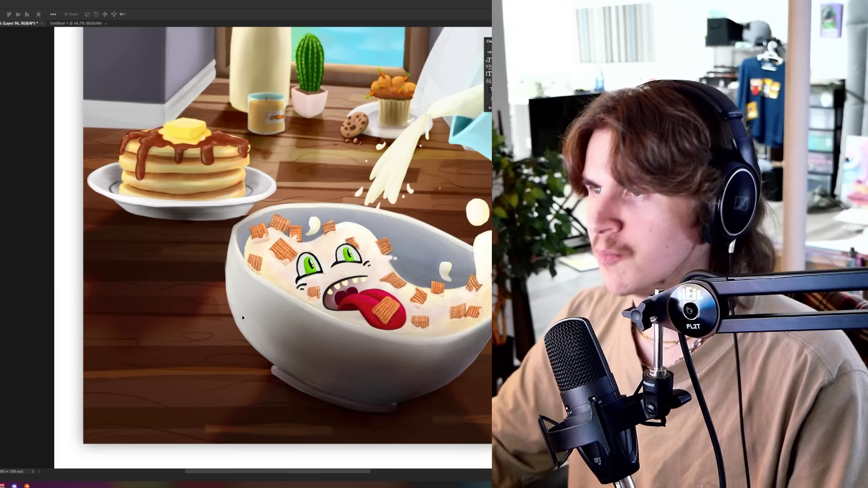
pyautogui.press('v')
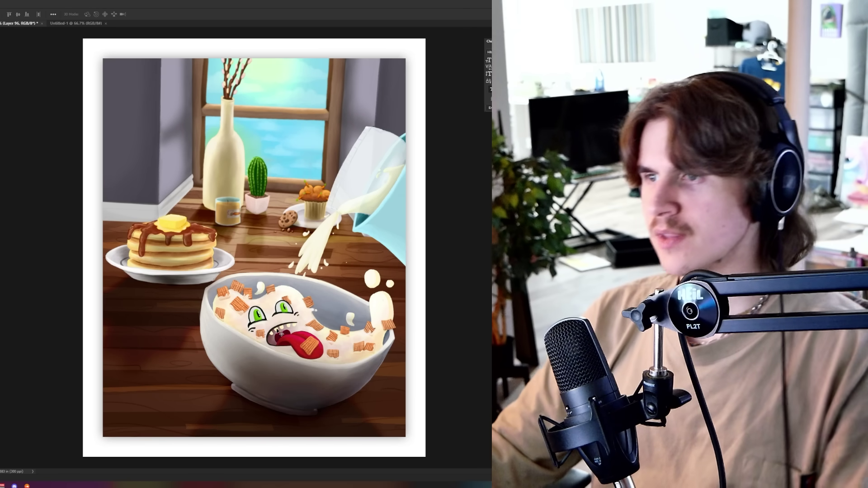
# Save the kitchen illustration document with Ctrl+S
pyautogui.hotkey('ctrl', 's')
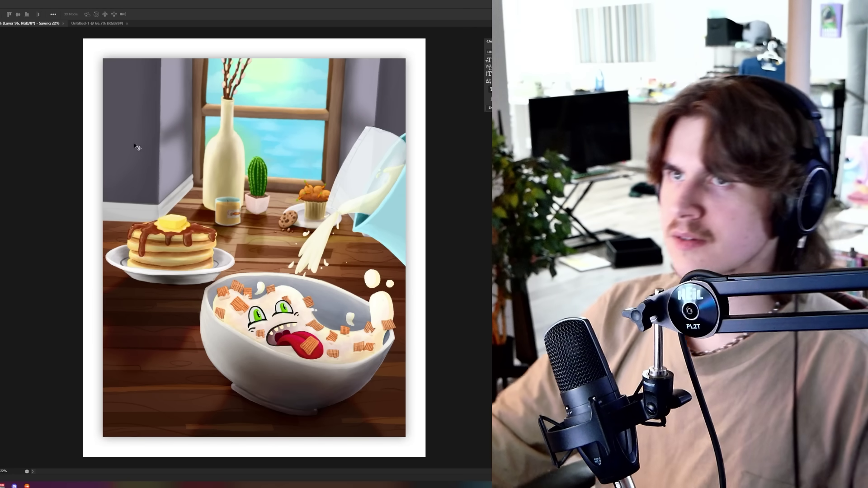